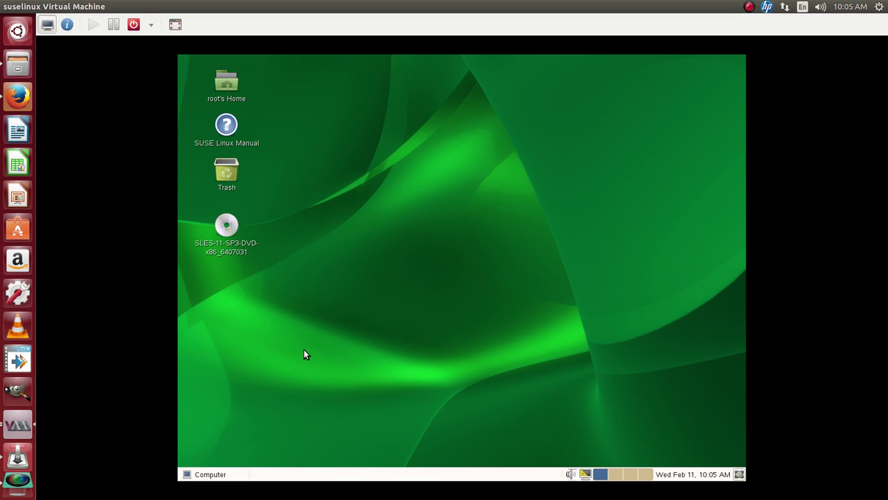
Open the YaST Control Center and browse its modules as far as the network groups
click(205, 474)
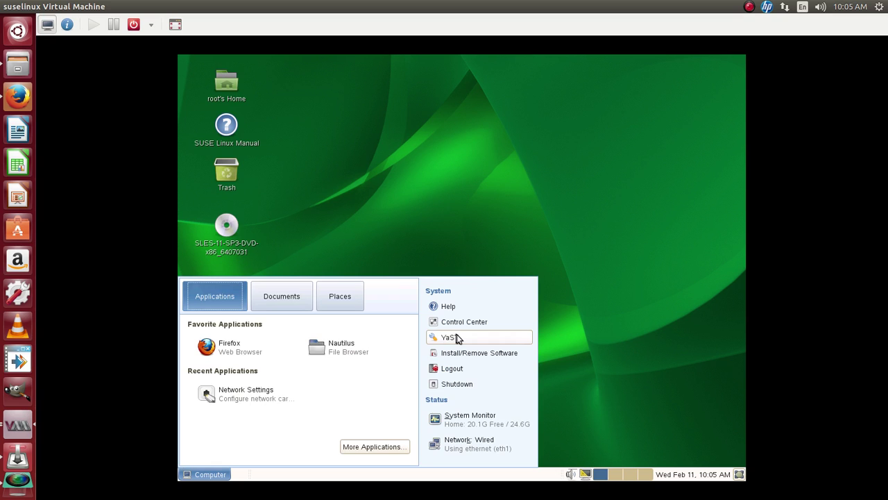
click(458, 338)
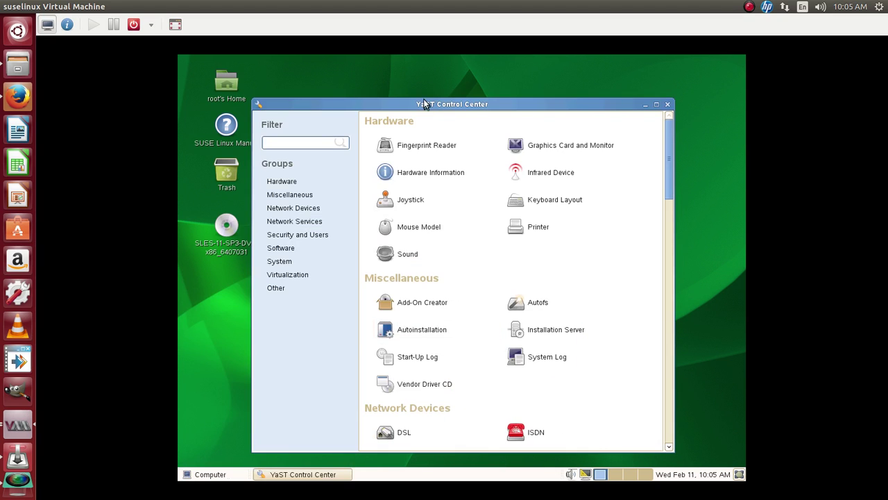
drag(427, 104, 428, 98)
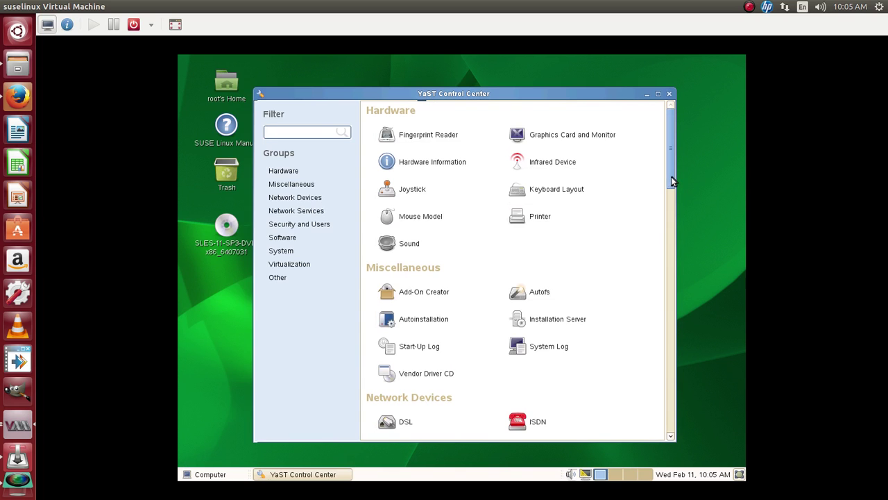
drag(671, 180, 661, 234)
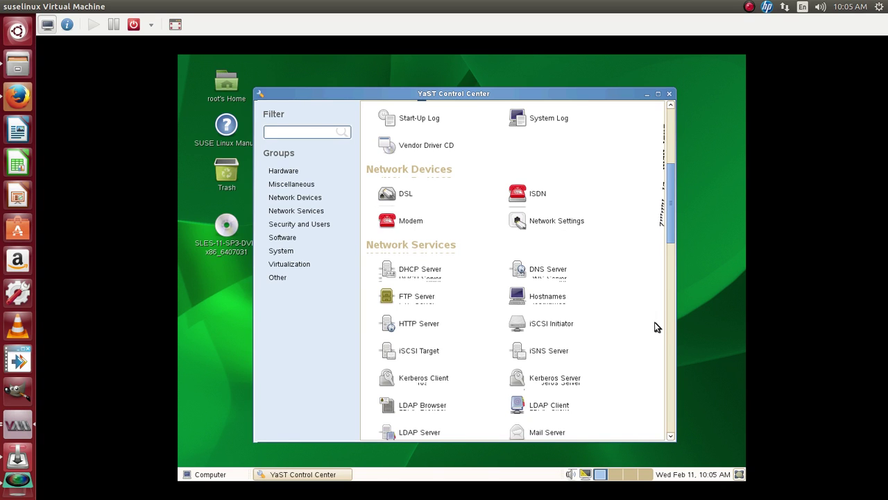
Open Network Settings from the Network Devices group and highlight the MAC address of the eth1 Ethernet card
click(309, 201)
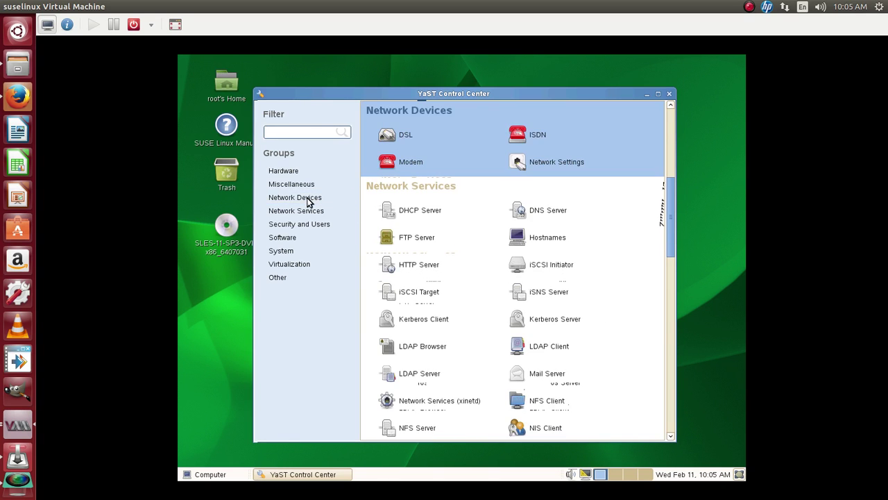
click(573, 165)
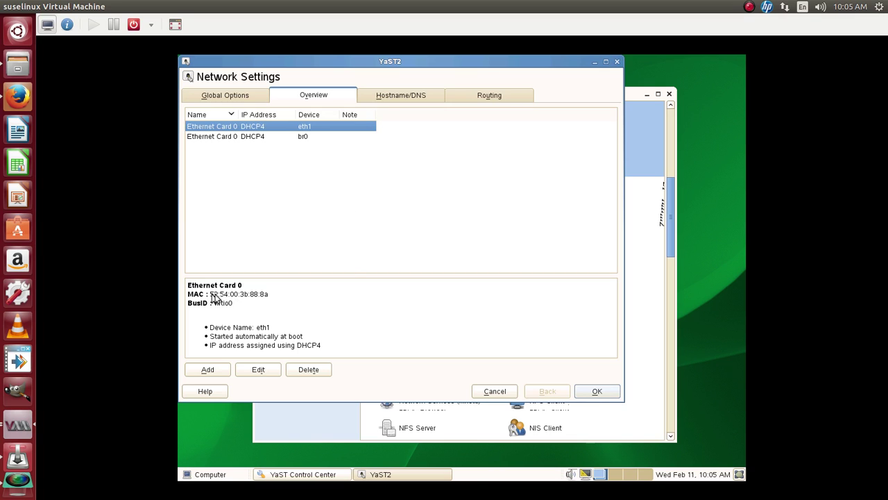
drag(210, 294, 270, 298)
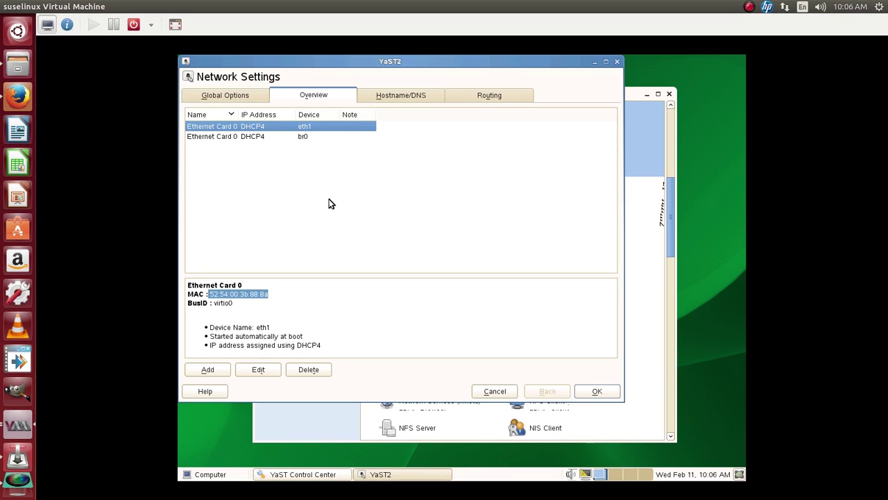
Open the eth1 card for editing and look through the available dynamic address types and DHCP version options
click(262, 369)
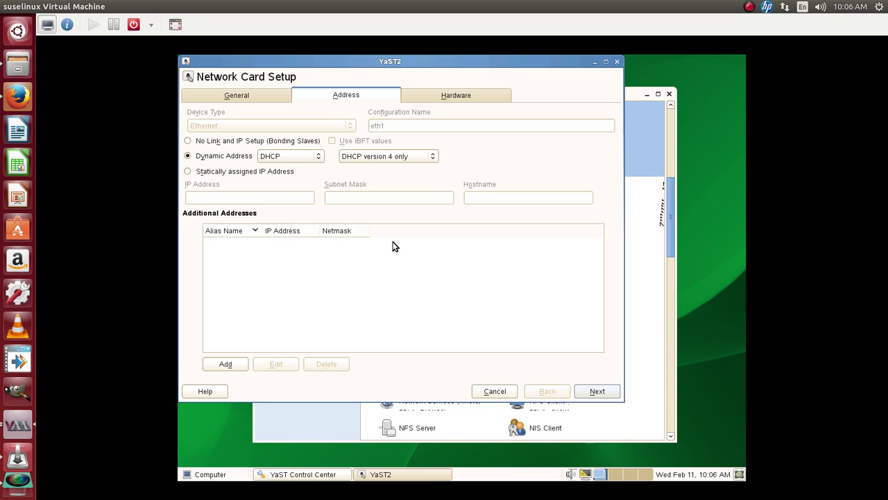
click(320, 159)
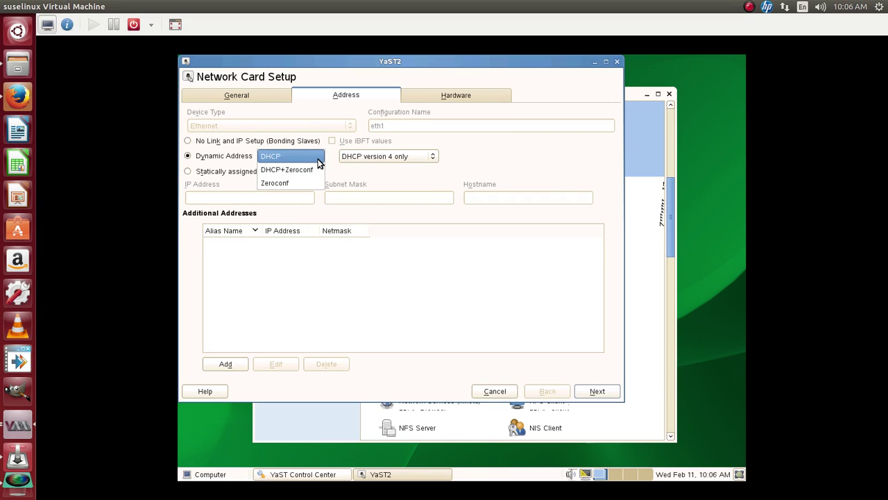
click(319, 160)
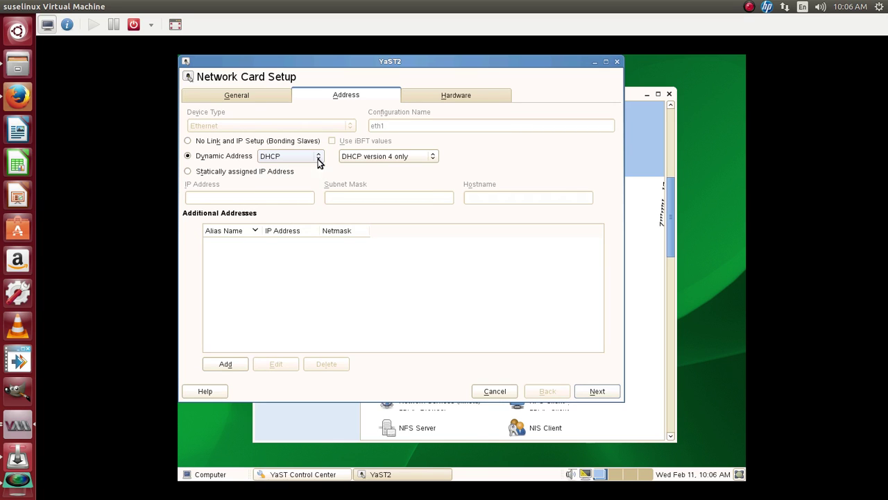
click(434, 157)
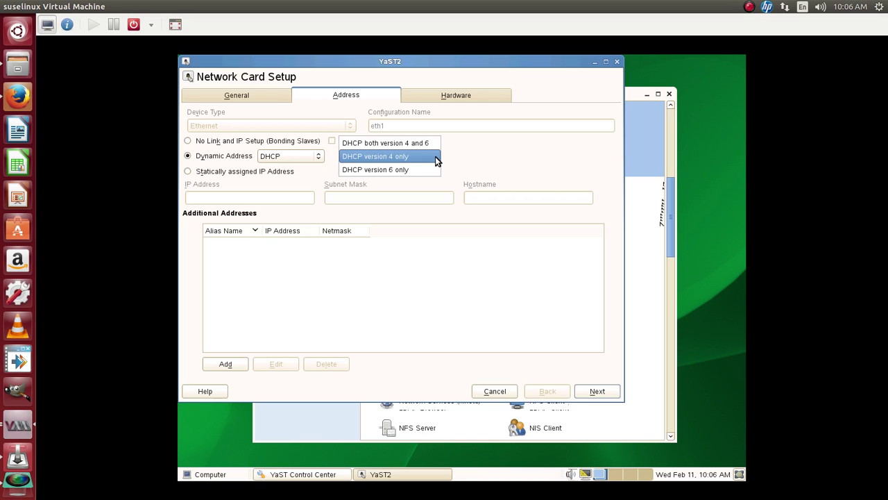
click(500, 300)
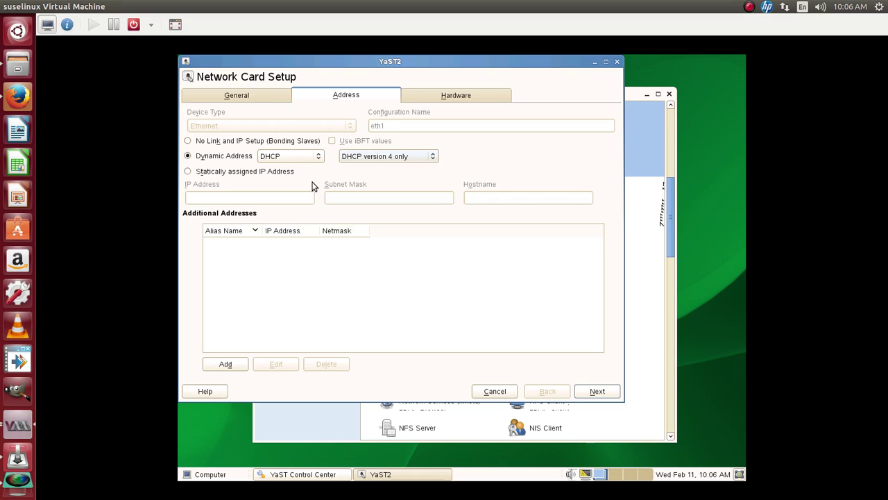
Switch eth1 to a statically assigned IP address
click(188, 172)
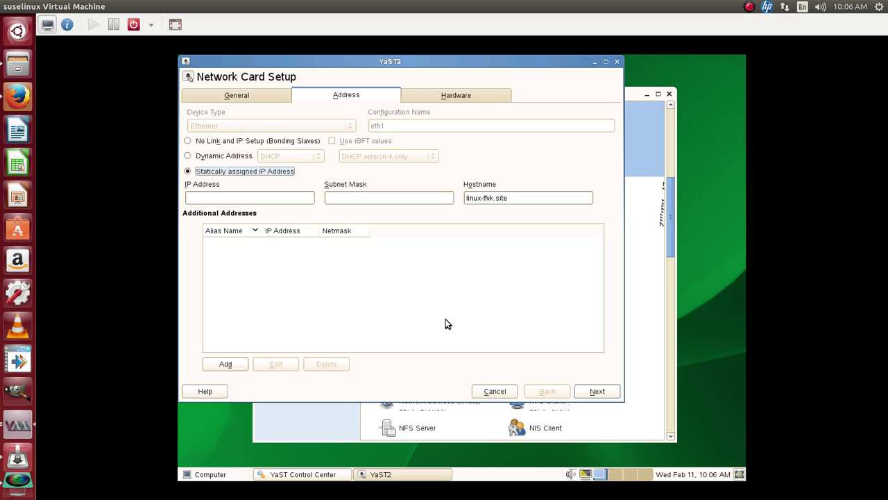
click(243, 198)
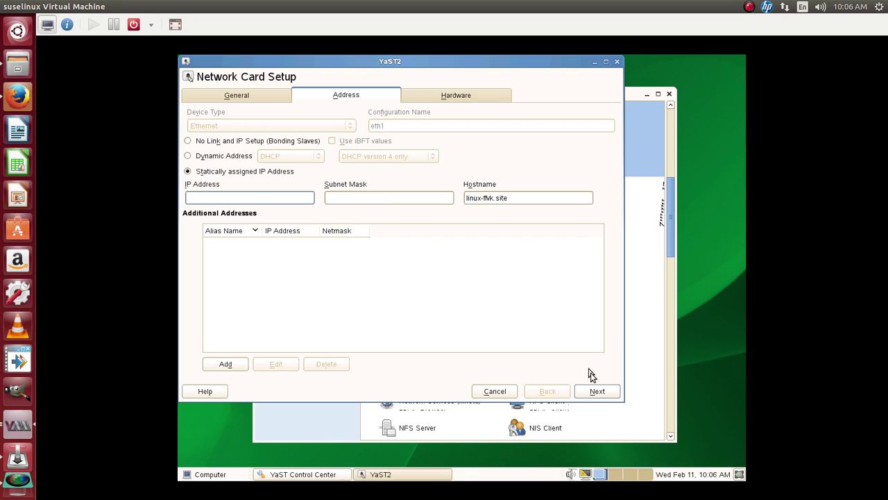
Review the card's Hardware settings, including the udev rule options for its device name, and its General settings
click(461, 98)
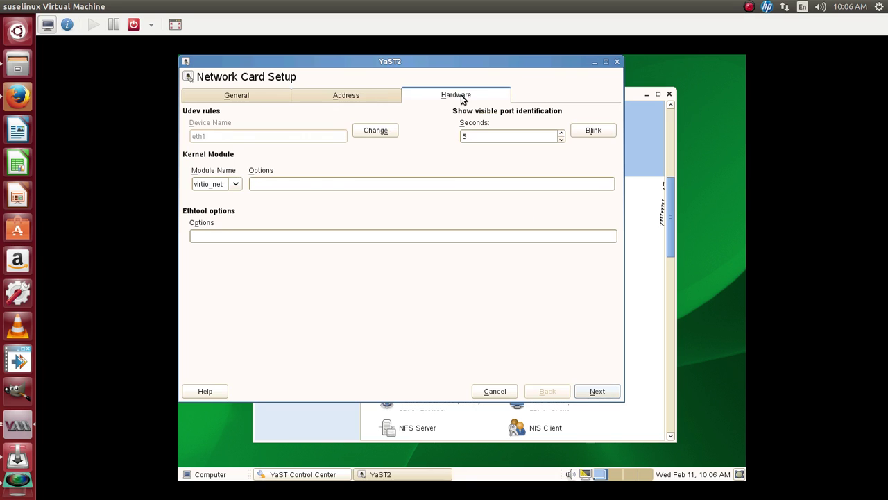
click(375, 131)
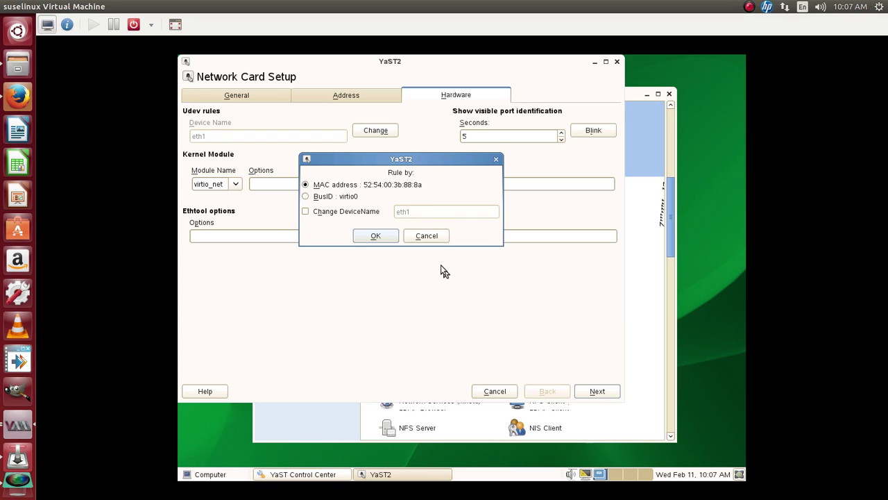
click(432, 236)
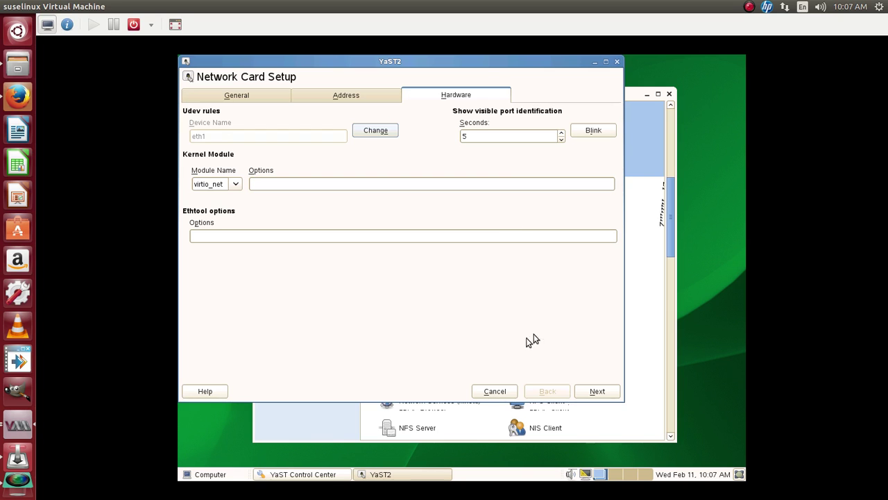
click(331, 97)
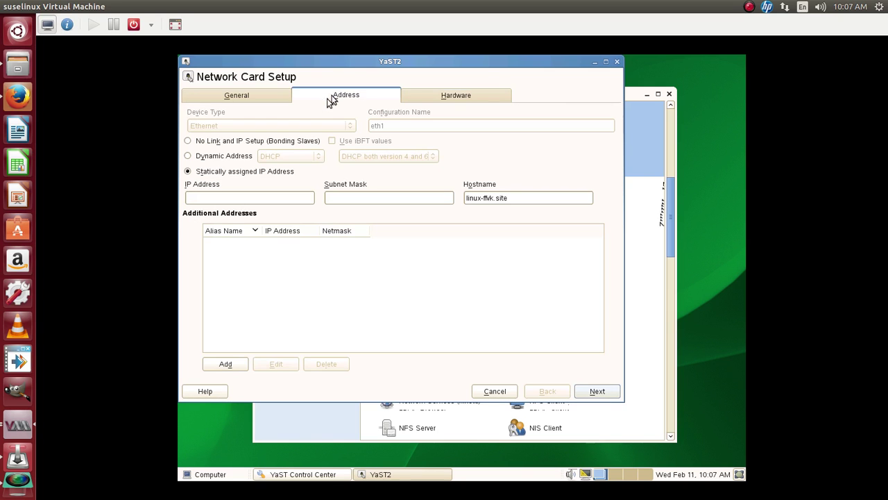
click(264, 99)
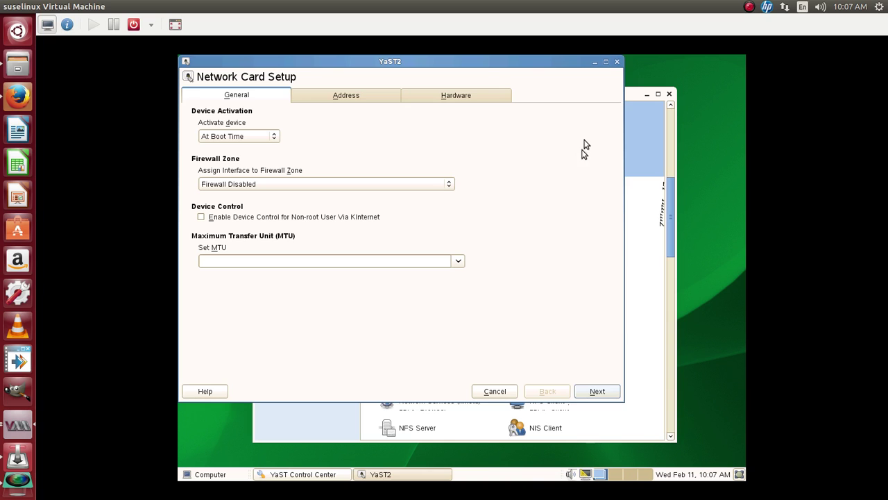
Leave the card setup, abort Network Settings without saving the changes, and close the YaST Control Center
click(618, 62)
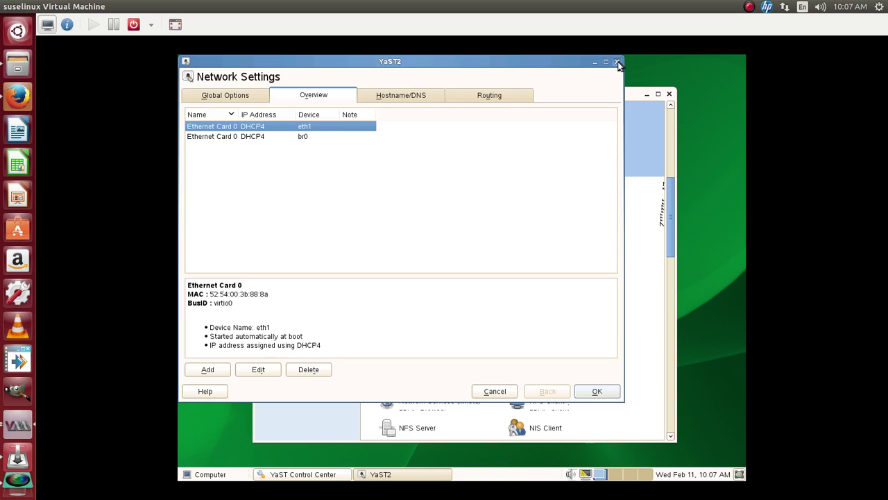
click(618, 62)
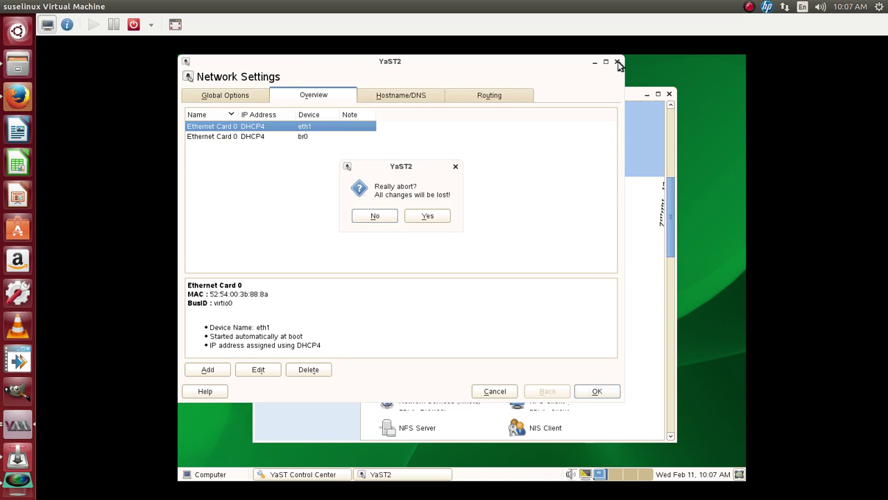
click(429, 217)
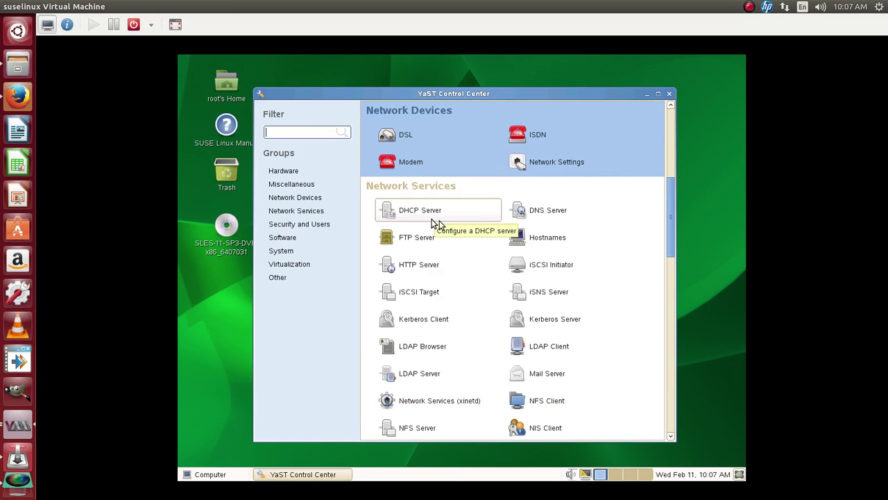
click(669, 93)
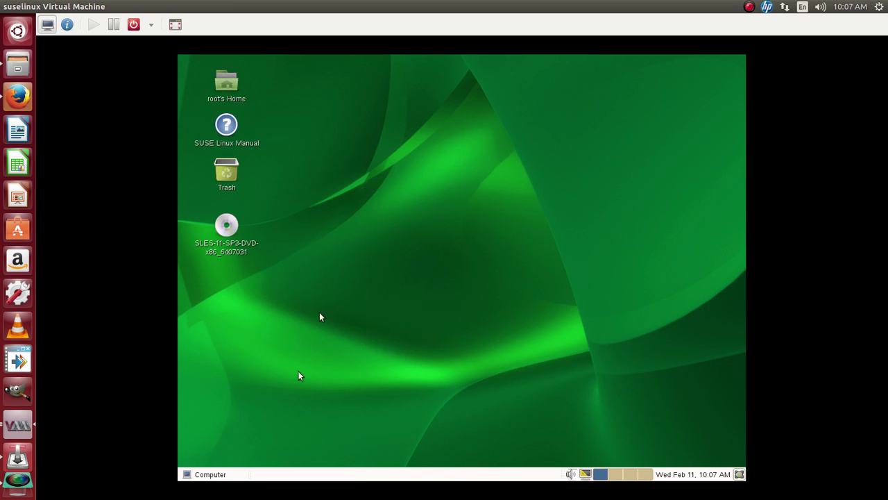
Open a terminal from the desktop and maximize its window
right_click(341, 168)
click(374, 226)
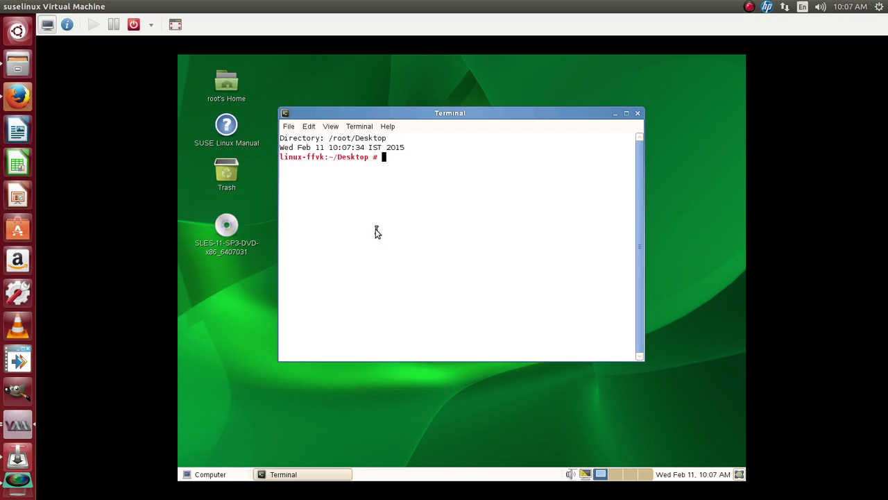
double_click(411, 113)
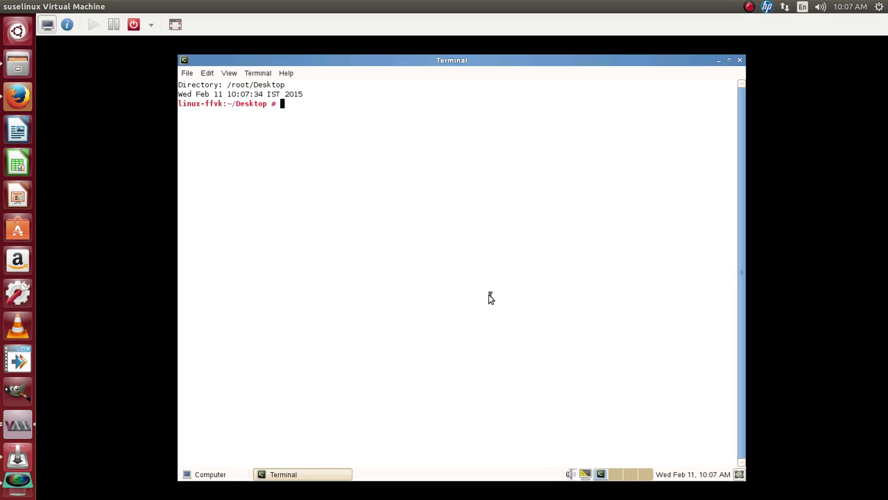
List the network interfaces with ifconfig and highlight the IP address assigned to eth1
text(ifconfig)
key(Return)
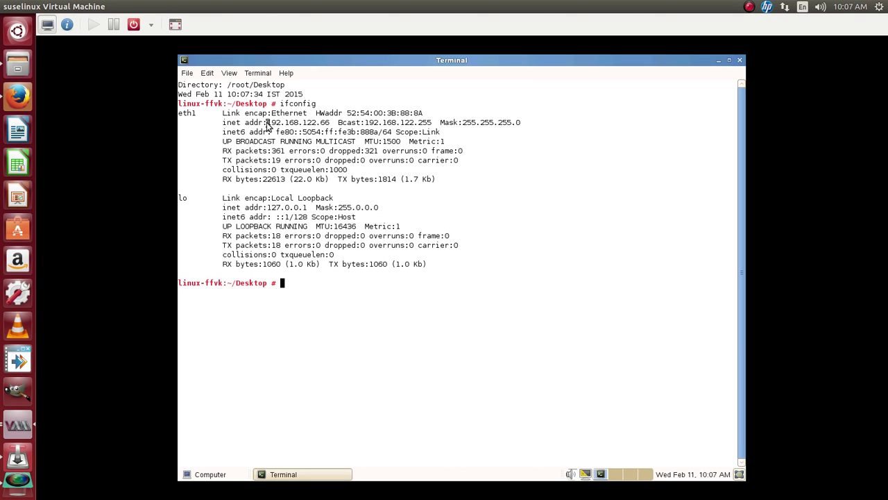
drag(266, 125, 329, 127)
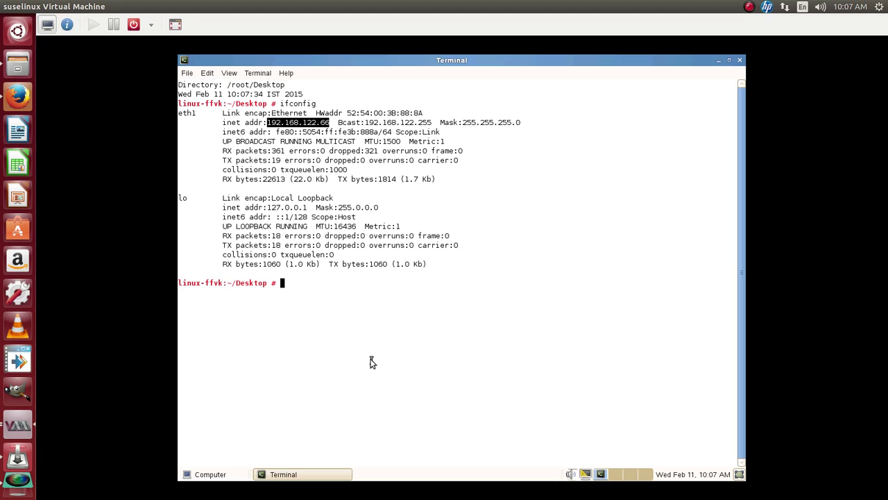
Display only the eth1 interface with ifconfig eth1 and highlight the interface name in the first listing
key(Up)
text(eth1)
key(Return)
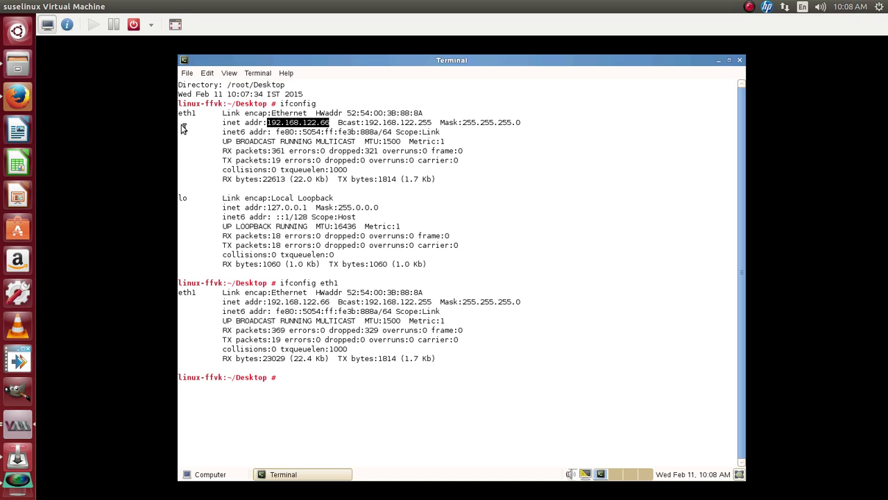
drag(179, 116, 200, 116)
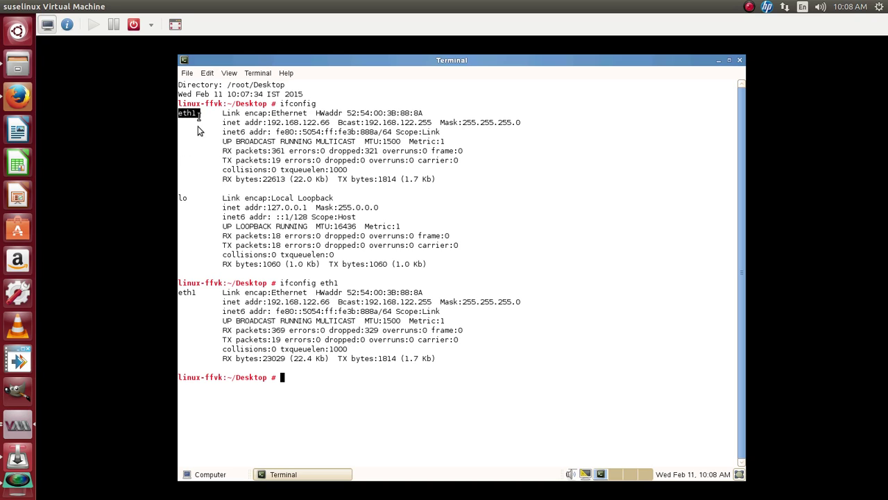
Open the interface configuration file /etc/sysconfig/network/ifcfg-eth1 in vi
click(369, 402)
text(nan)
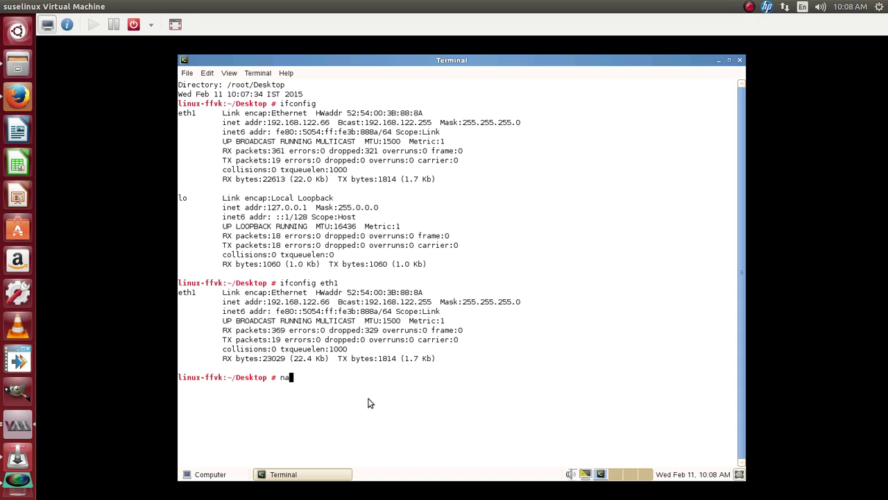
key(BackSpace)
key(BackSpace)
text(vi /etc/sysc)
key(Tab)
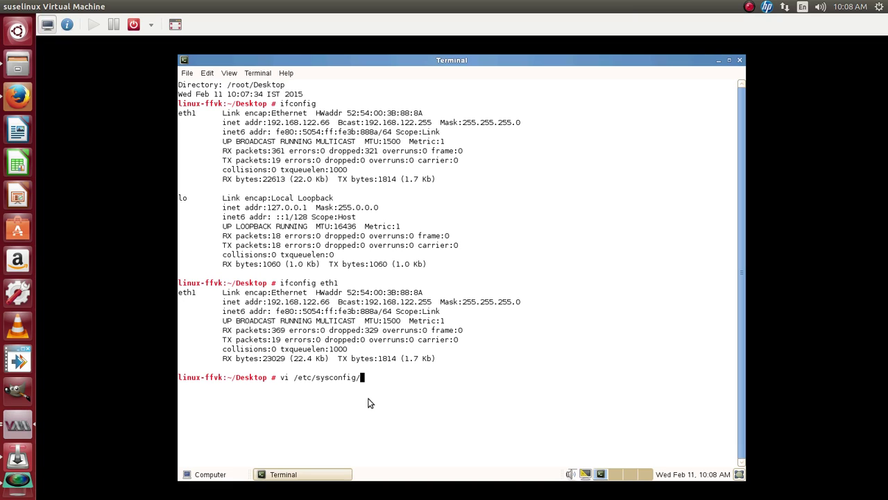
text(netw)
key(Tab)
text(if)
key(Tab)
text(-eth1)
key(Return)
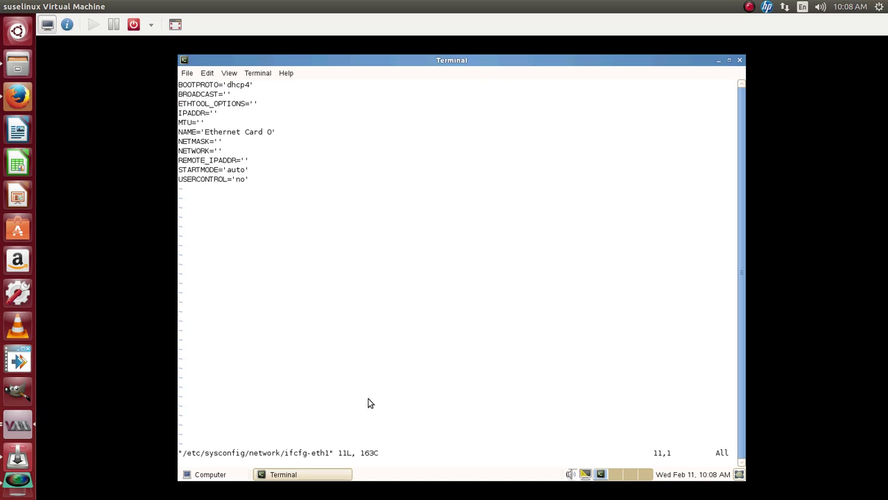
Examine the entries of the ifcfg-eth1 file, such as BOOTPROTO, and quit vi without saving
key(Up)
key(Up)
key(Up)
key(Up)
key(Up)
key(Up)
key(Up)
key(Up)
key(Up)
key(Up)
key(Right)
key(Right)
key(Right)
key(Right)
key(Right)
key(Right)
key(Right)
key(Right)
key(Right)
key(Right)
key(Down)
key(Down)
key(Down)
key(Down)
key(Down)
key(Down)
key(Down)
key(Down)
key(Down)
key(Down)
text(:q)
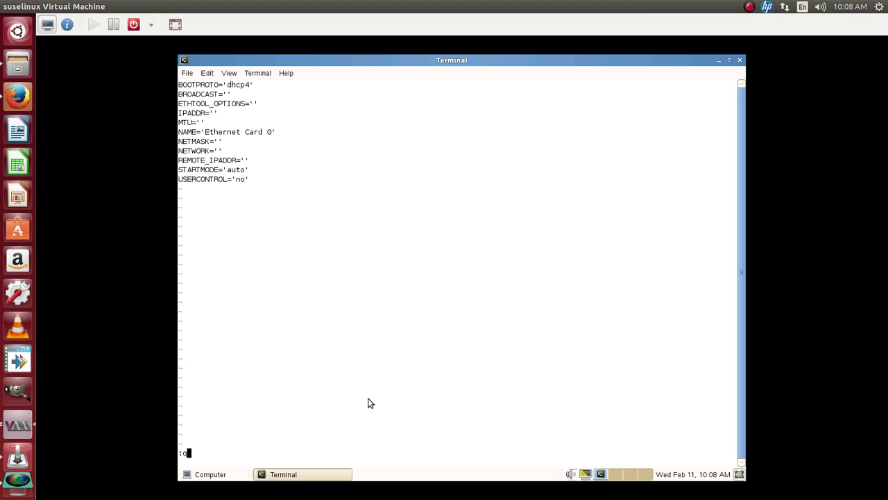
text(!)
key(Return)
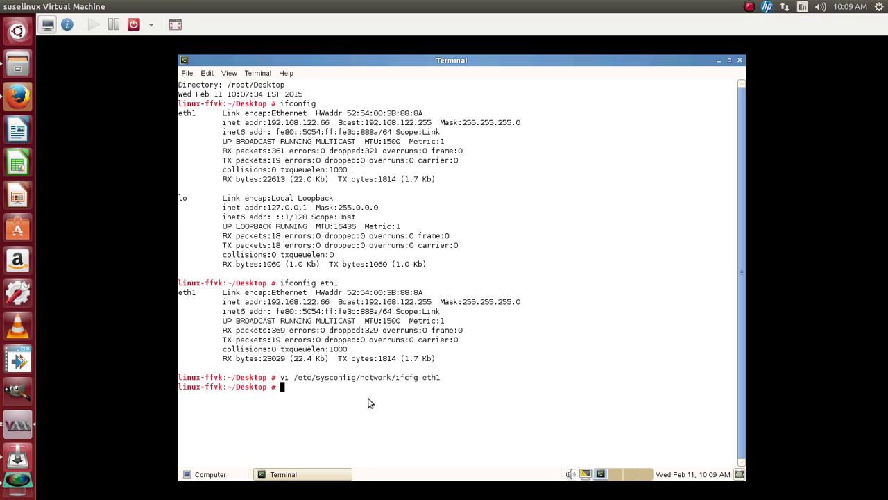
Start text-mode YaST from the terminal and open Network Settings under Network Devices
text(yast)
key(Return)
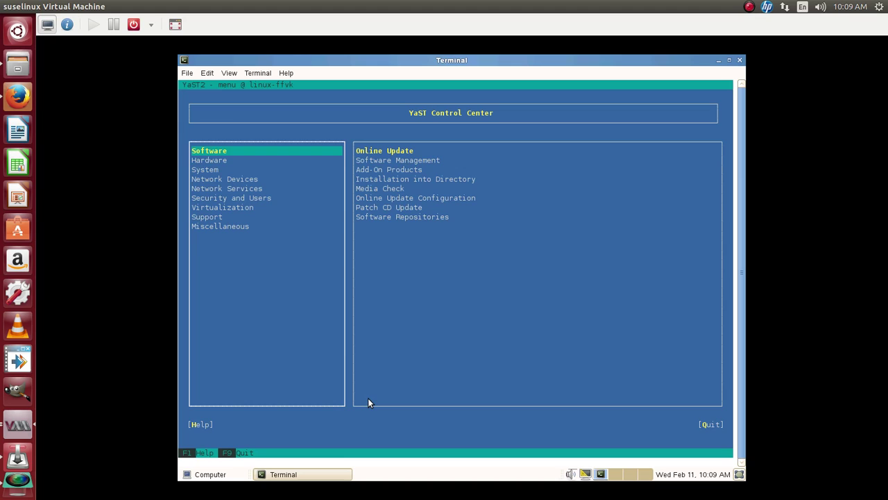
key(Down)
key(Down)
key(Down)
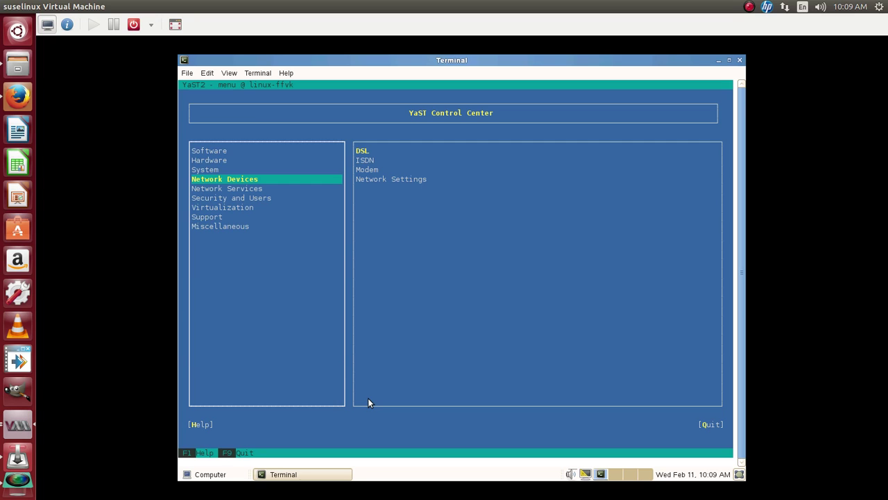
key(Tab)
key(Down)
key(Down)
key(Down)
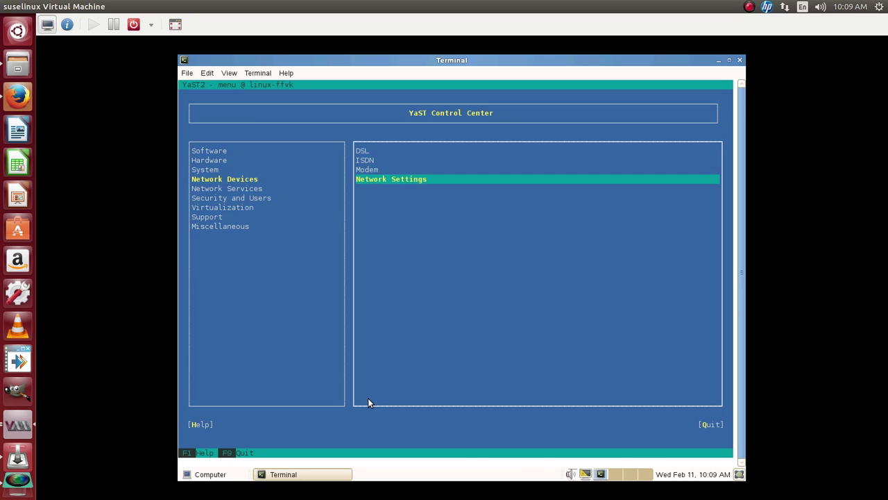
key(Return)
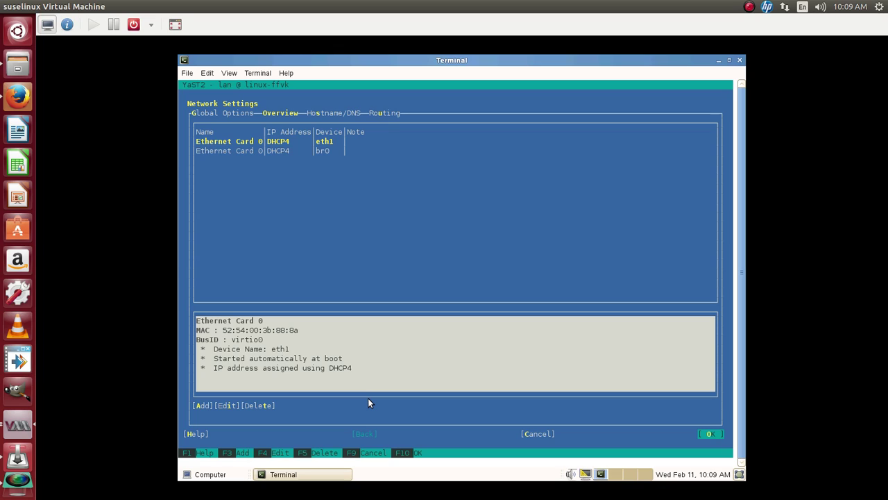
Open the setup of the eth1 Ethernet card for editing from the network overview
key(Tab)
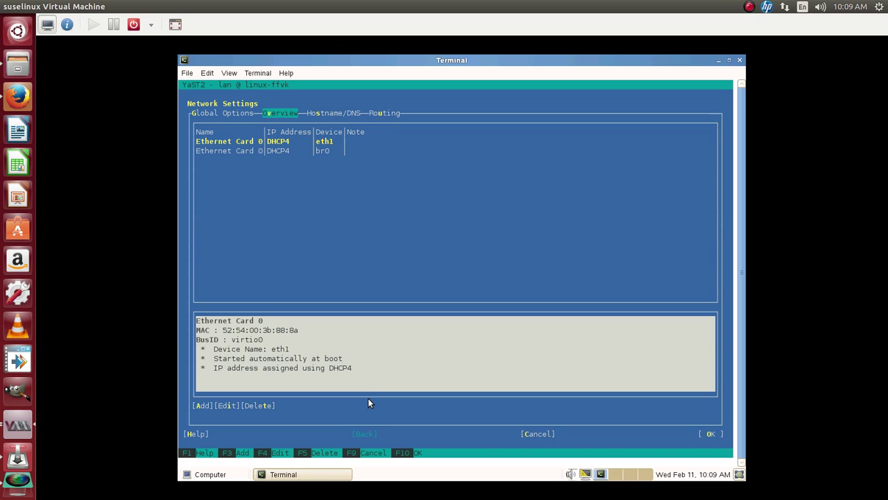
key(Tab)
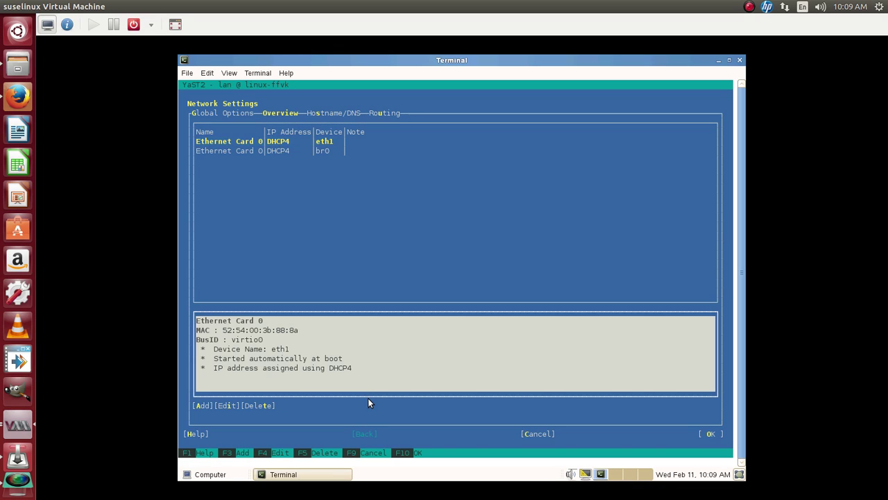
key(Tab)
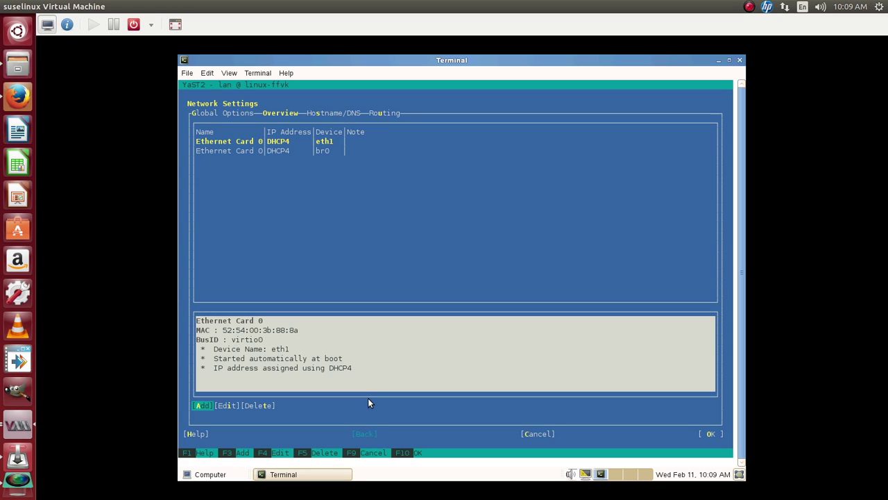
key(Tab)
key(Return)
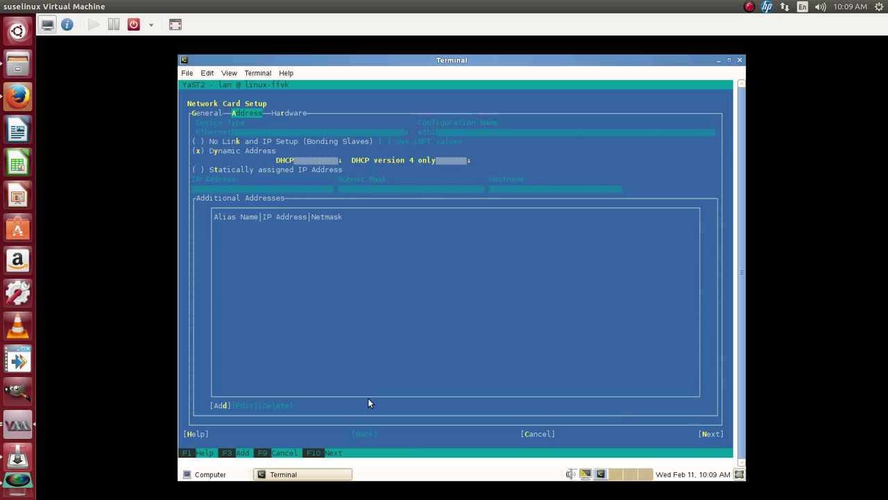
Switch eth1 to a statically assigned IP address of 192.168.0.100 with subnet mask 255.255.255.0
key(Tab)
key(Tab)
key(Tab)
key(Tab)
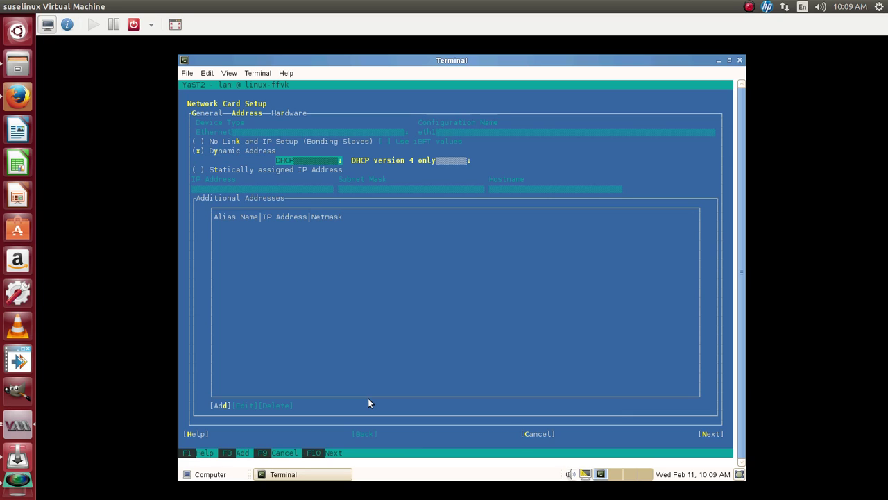
key(Tab)
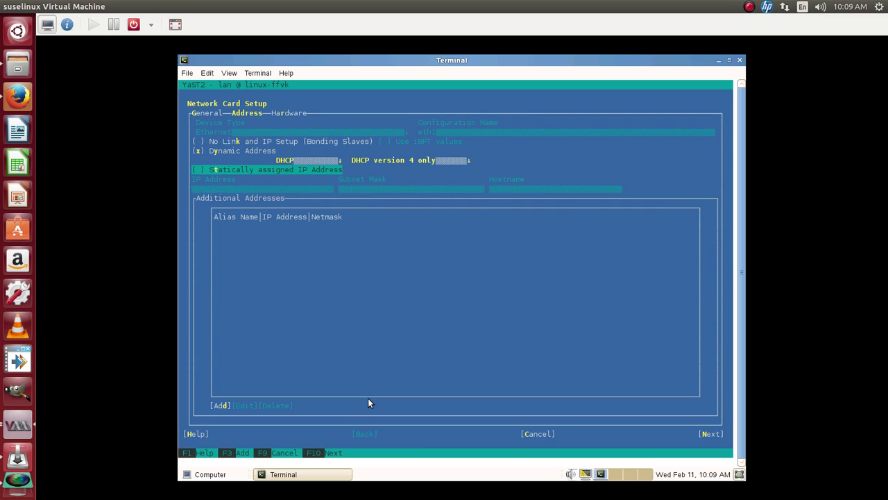
key(space)
key(Tab)
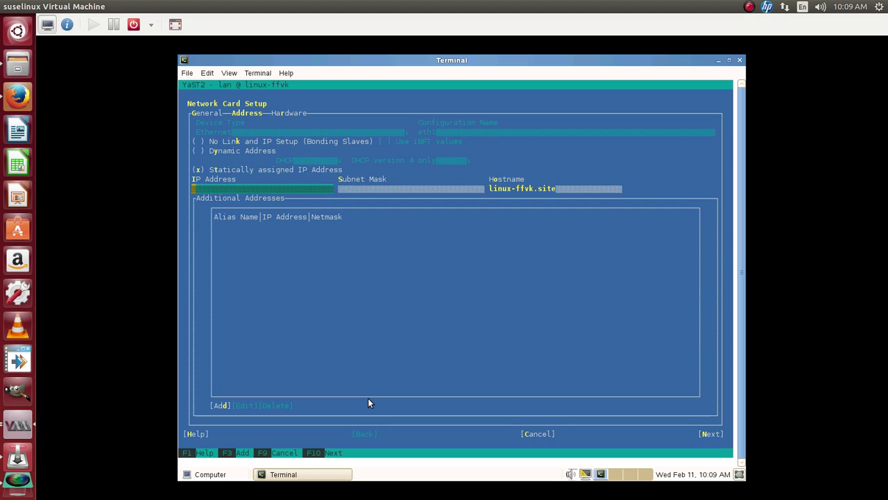
text(192.168.0.)
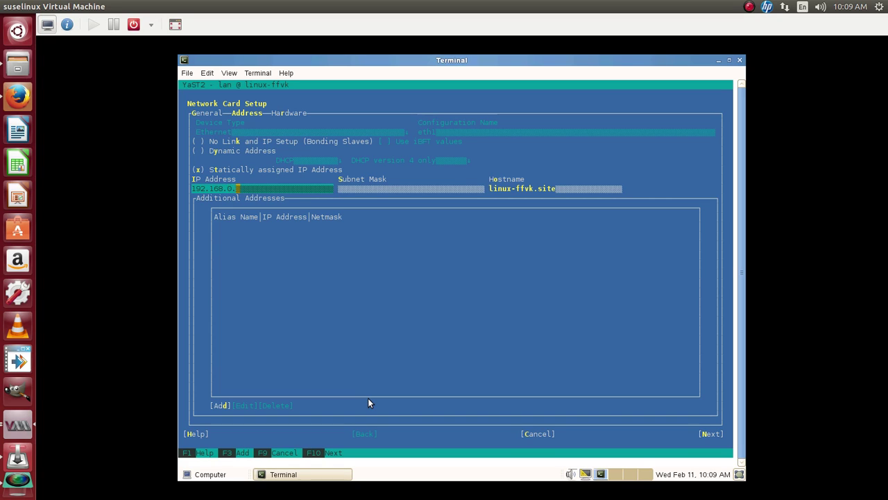
text(100)
key(Tab)
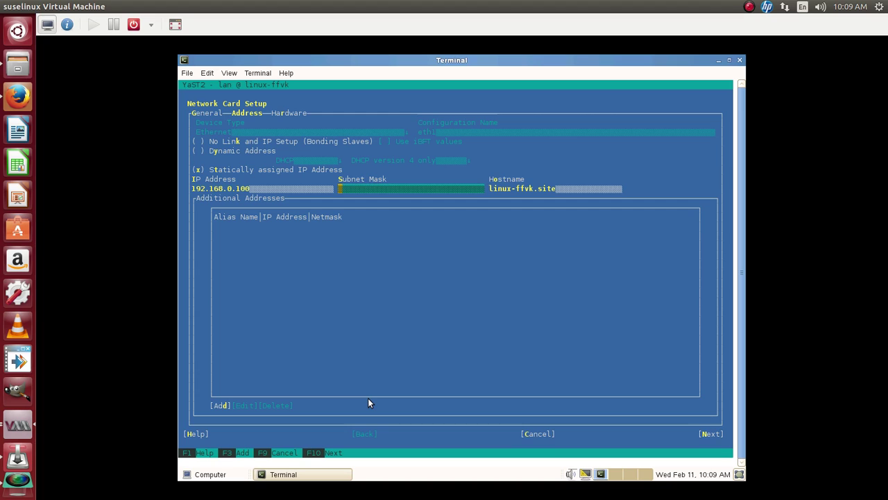
text(255.255.255.0)
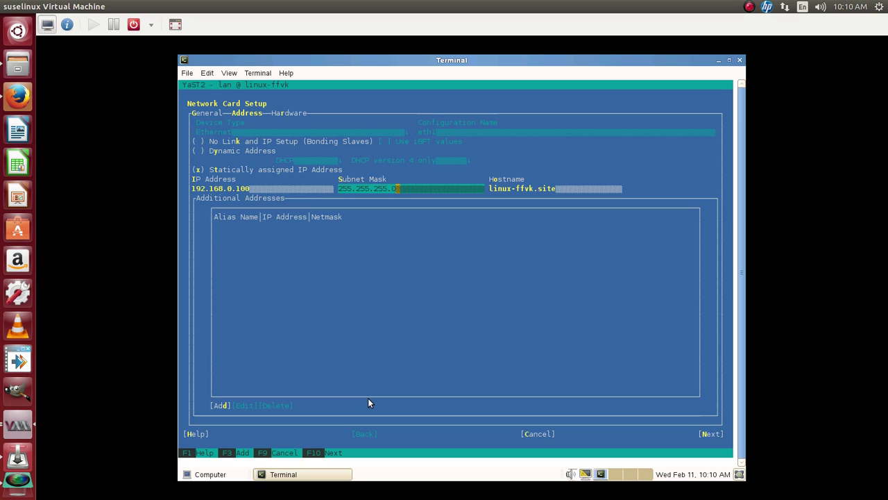
Try to apply the static address setup of eth1, declining to continue with the duplicate IP address
key(Tab)
key(Tab)
key(Tab)
key(Tab)
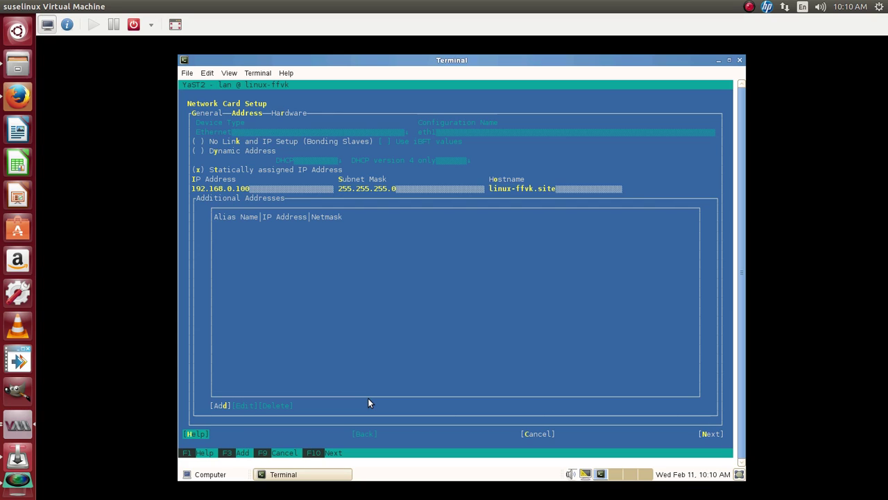
key(Tab)
key(Tab)
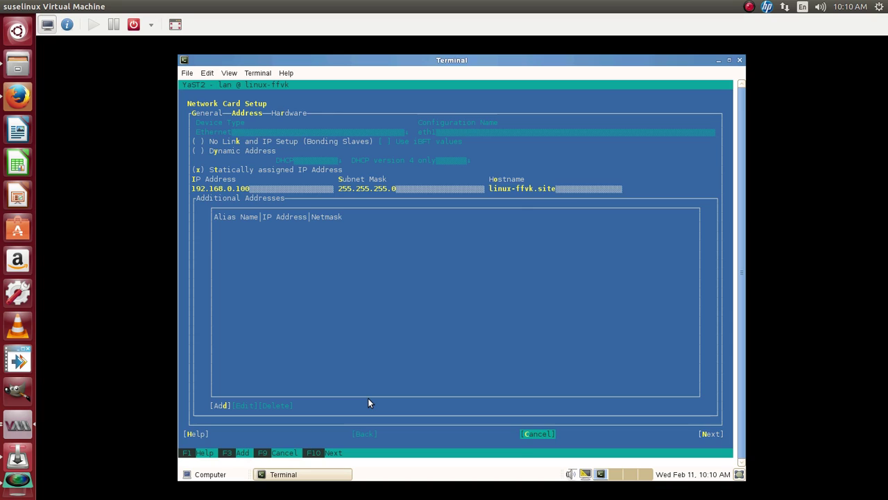
key(Return)
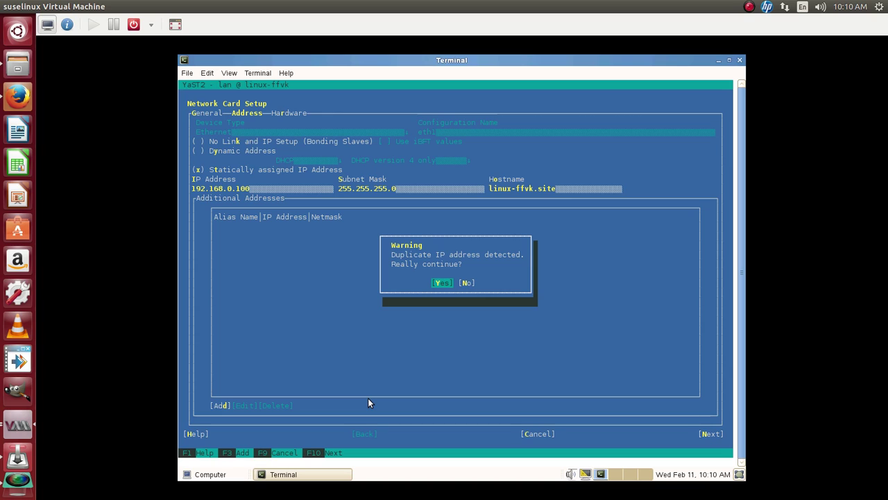
key(Tab)
key(Return)
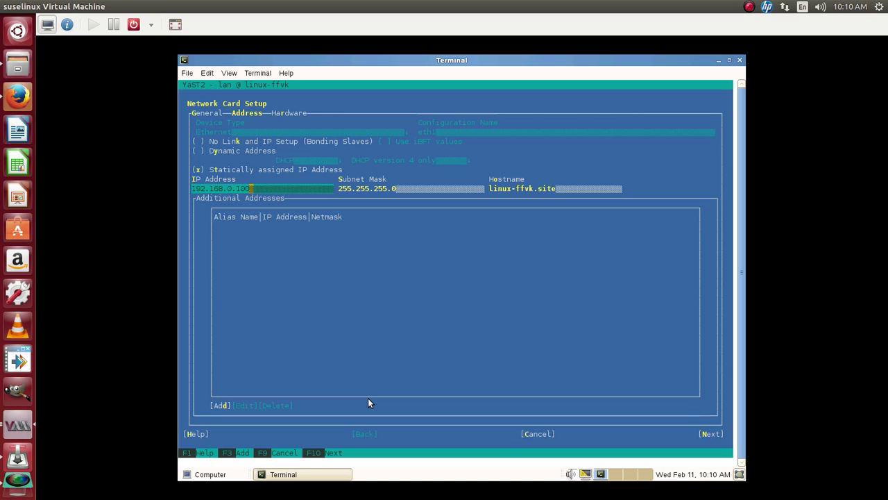
Change the static IP address of eth1 to 192.168.0.110 and accept the network card setup
key(BackSpace)
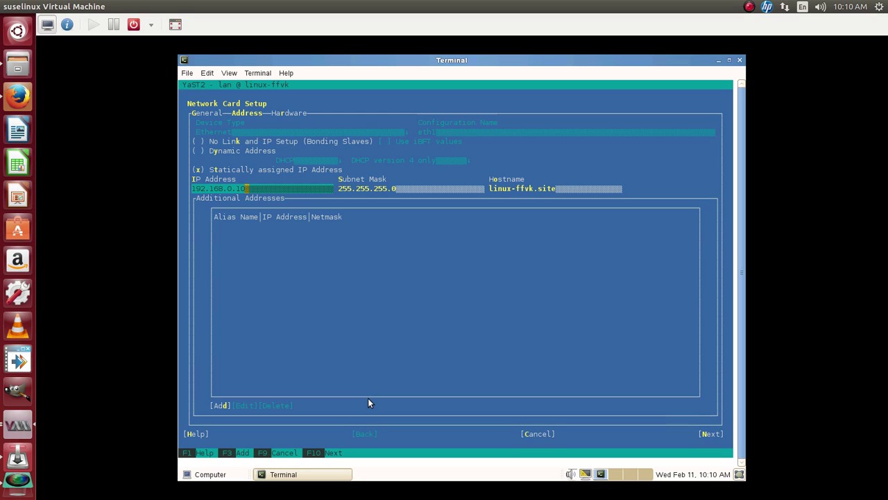
key(BackSpace)
text(10)
key(Tab)
key(Tab)
key(Tab)
key(Tab)
key(Tab)
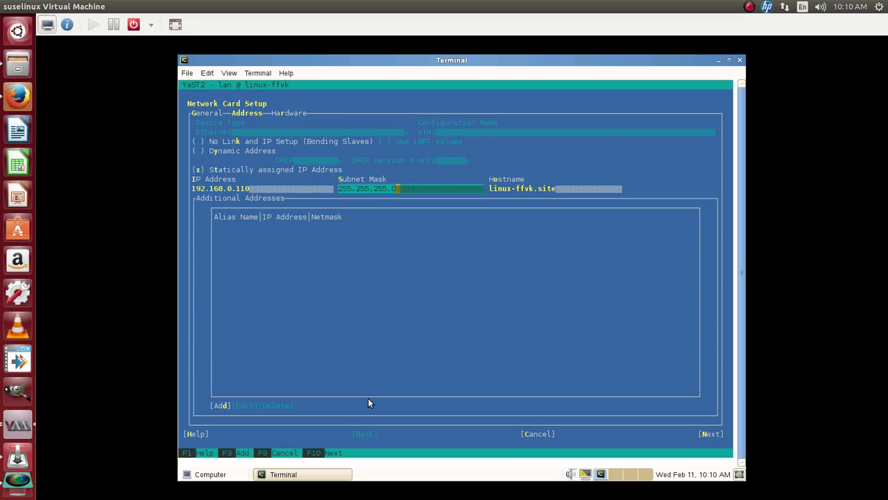
key(Tab)
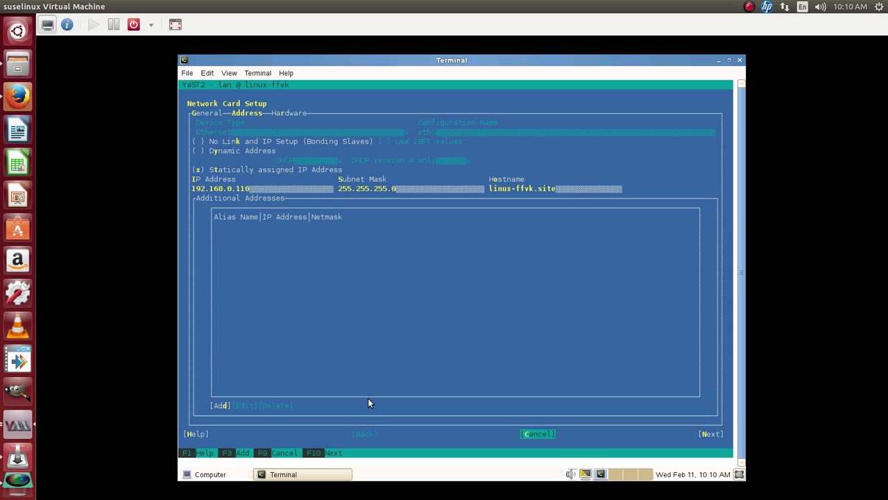
key(Tab)
key(Return)
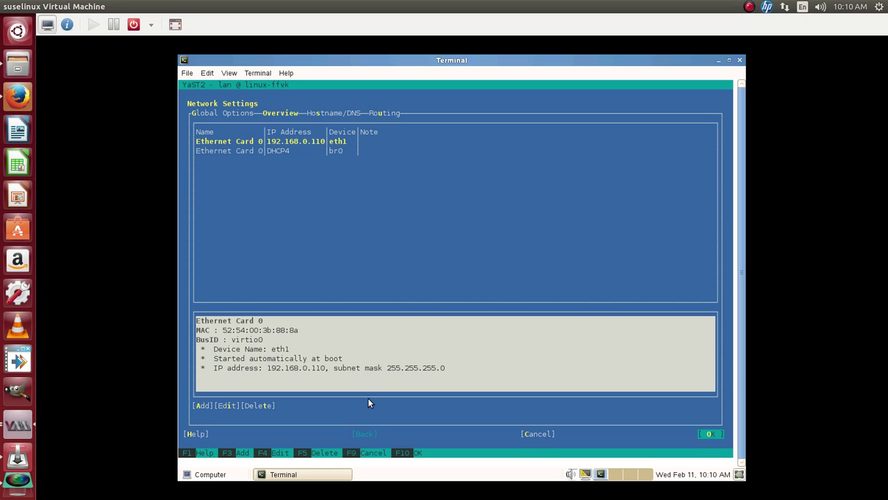
Save the network settings and quit YaST to return to the shell
key(Return)
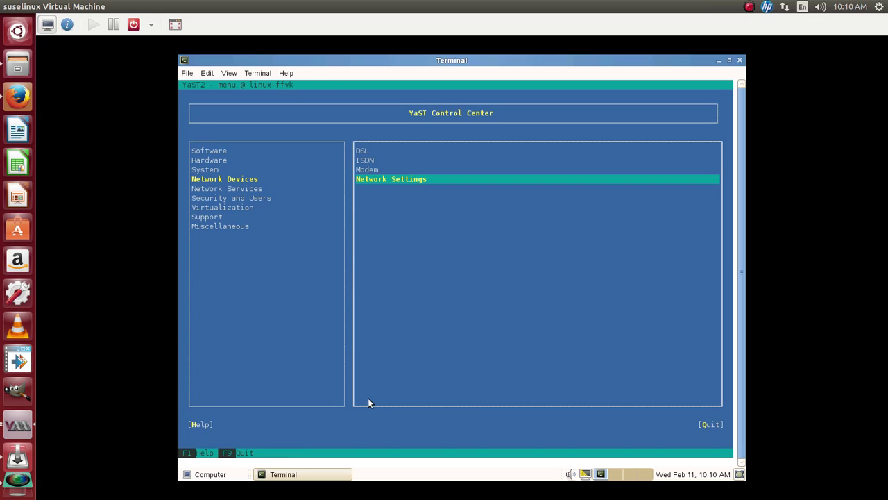
key(Tab)
key(Tab)
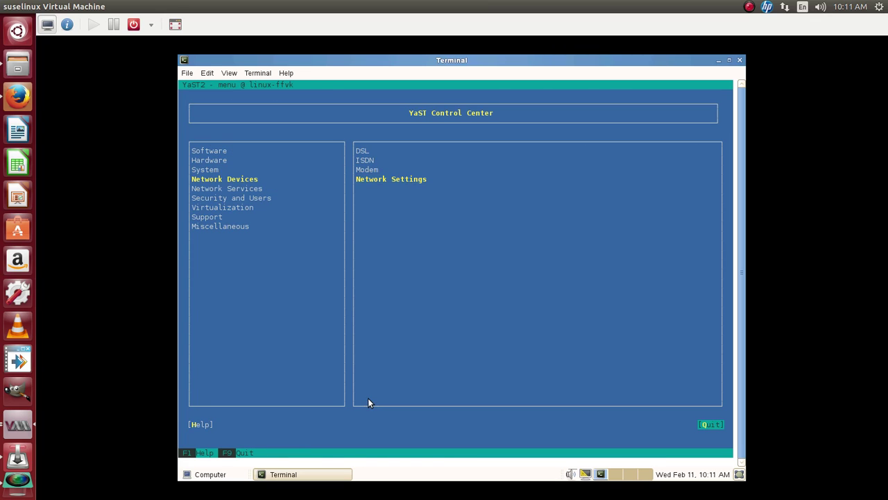
key(Return)
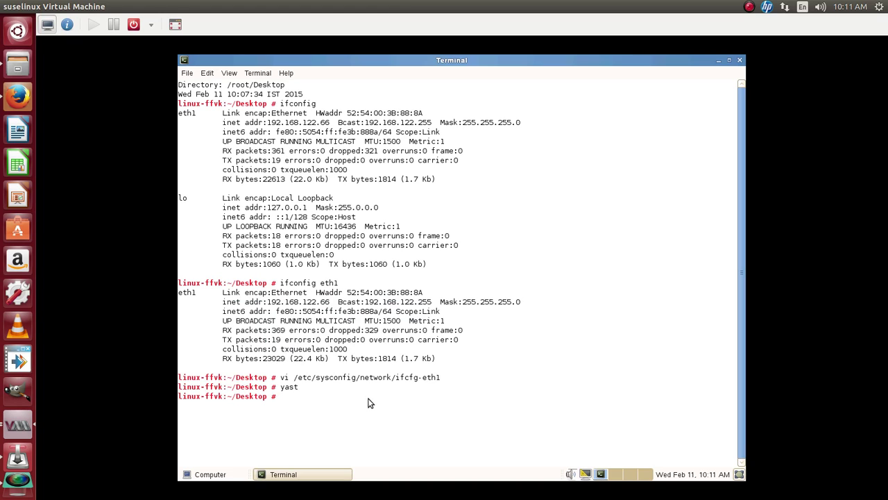
Check the eth1 configuration with ifconfig eth1 and the network service with rcnetwork status
text(ifconfig eth1)
key(Return)
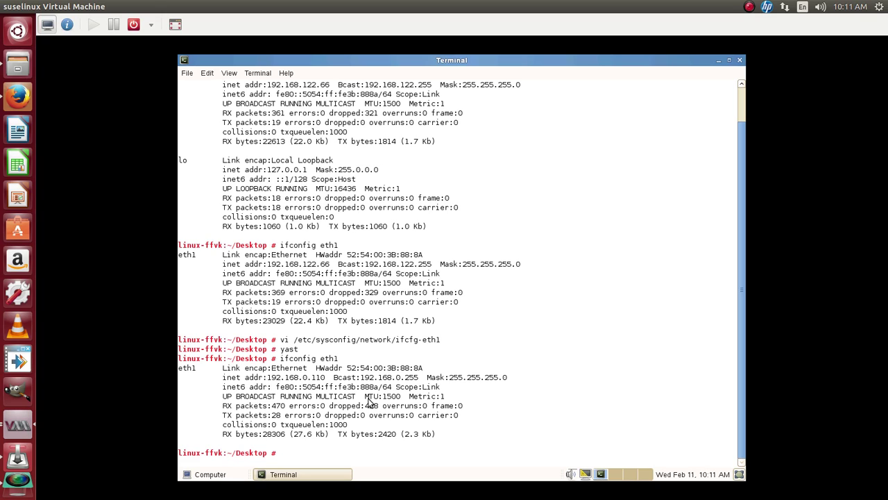
text(rcnetwork status)
key(Return)
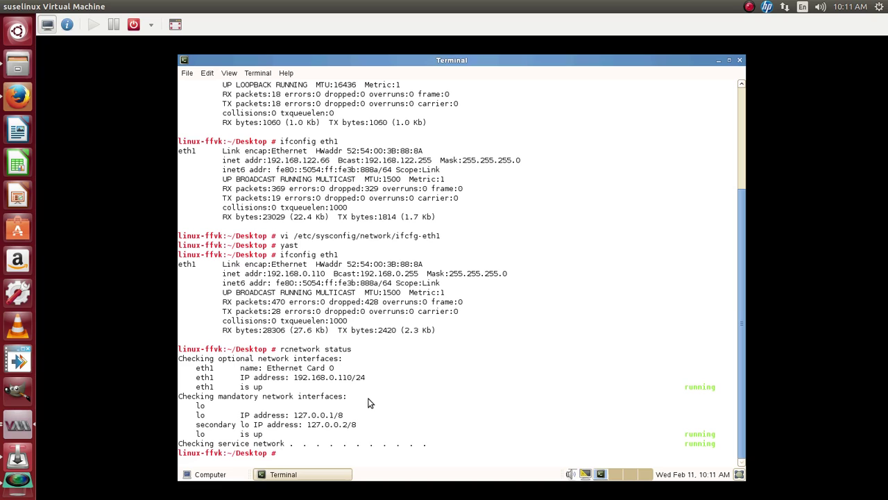
Restart the network service with rcnetwork restart
key(Up)
key(BackSpace)
key(BackSpace)
key(BackSpace)
key(BackSpace)
key(BackSpace)
key(BackSpace)
text(restart)
key(Return)
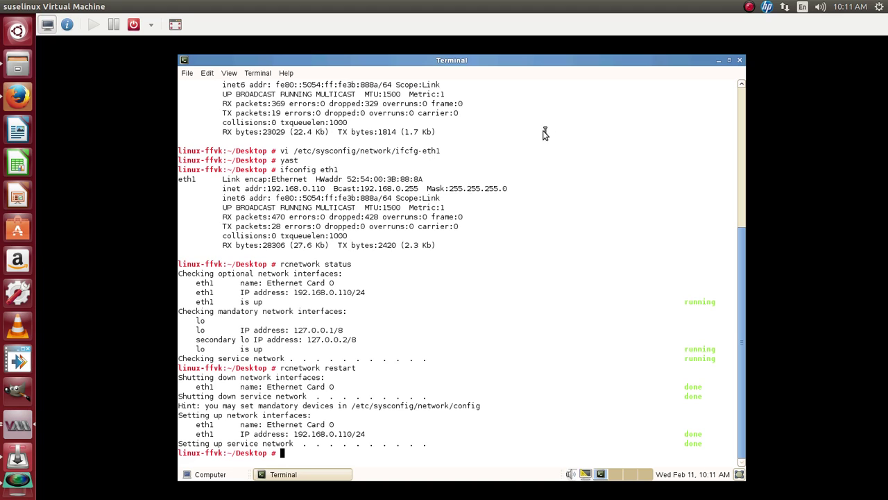
click(750, 8)
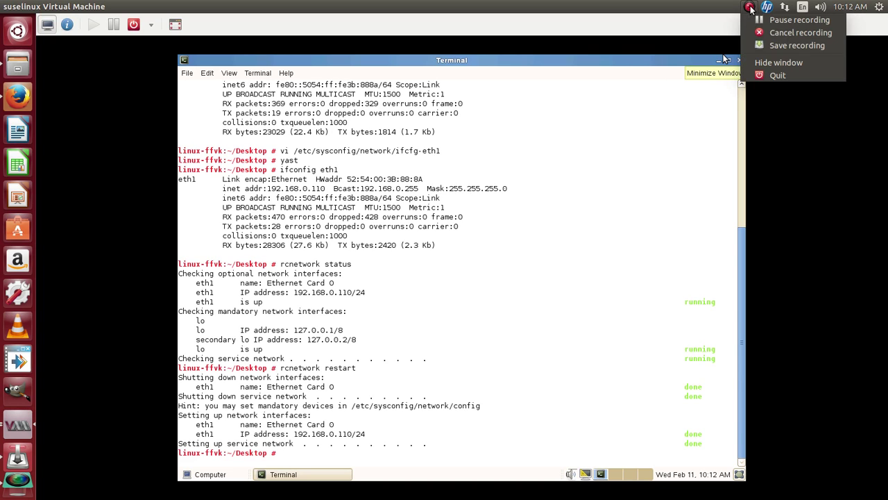